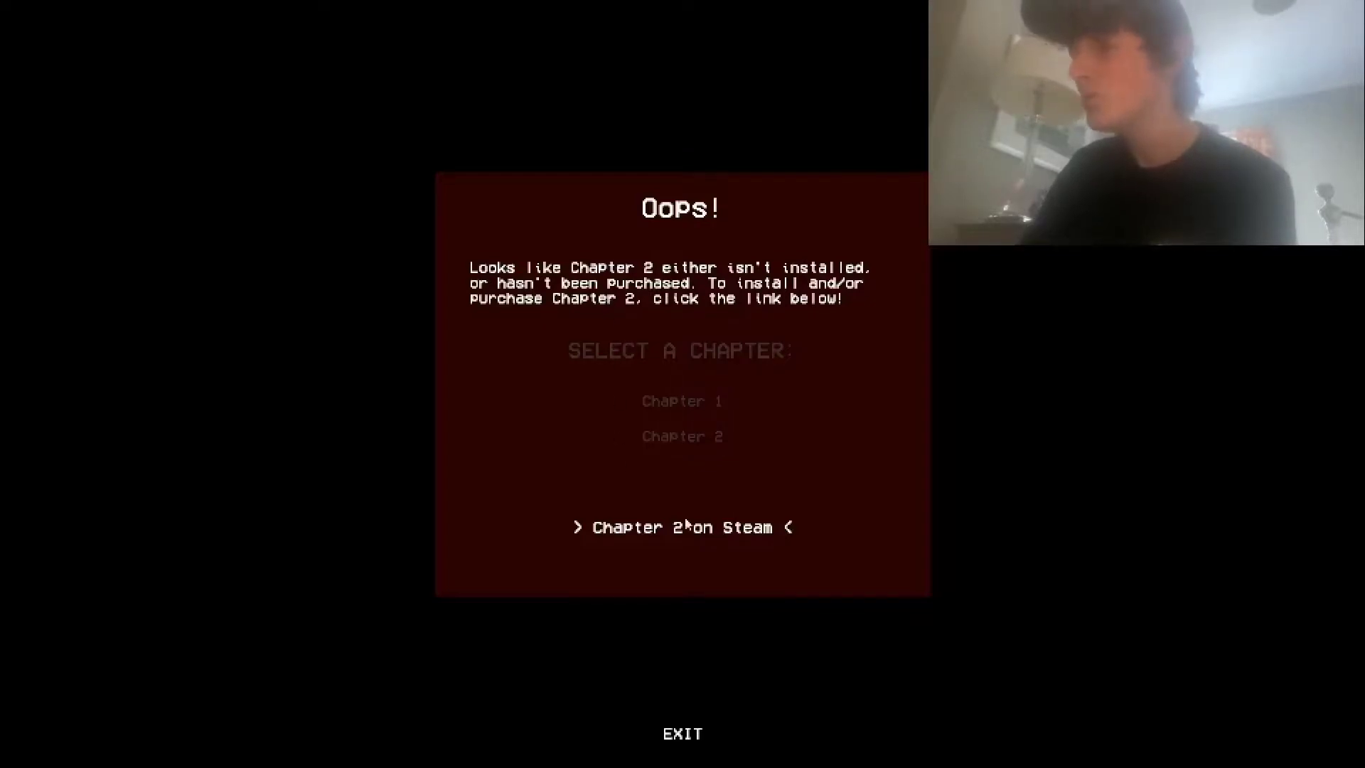
# Open the Poppy Playtime – Chapter 2 Steam store page from the Oops dialog's link.
pyautogui.click(719, 531)
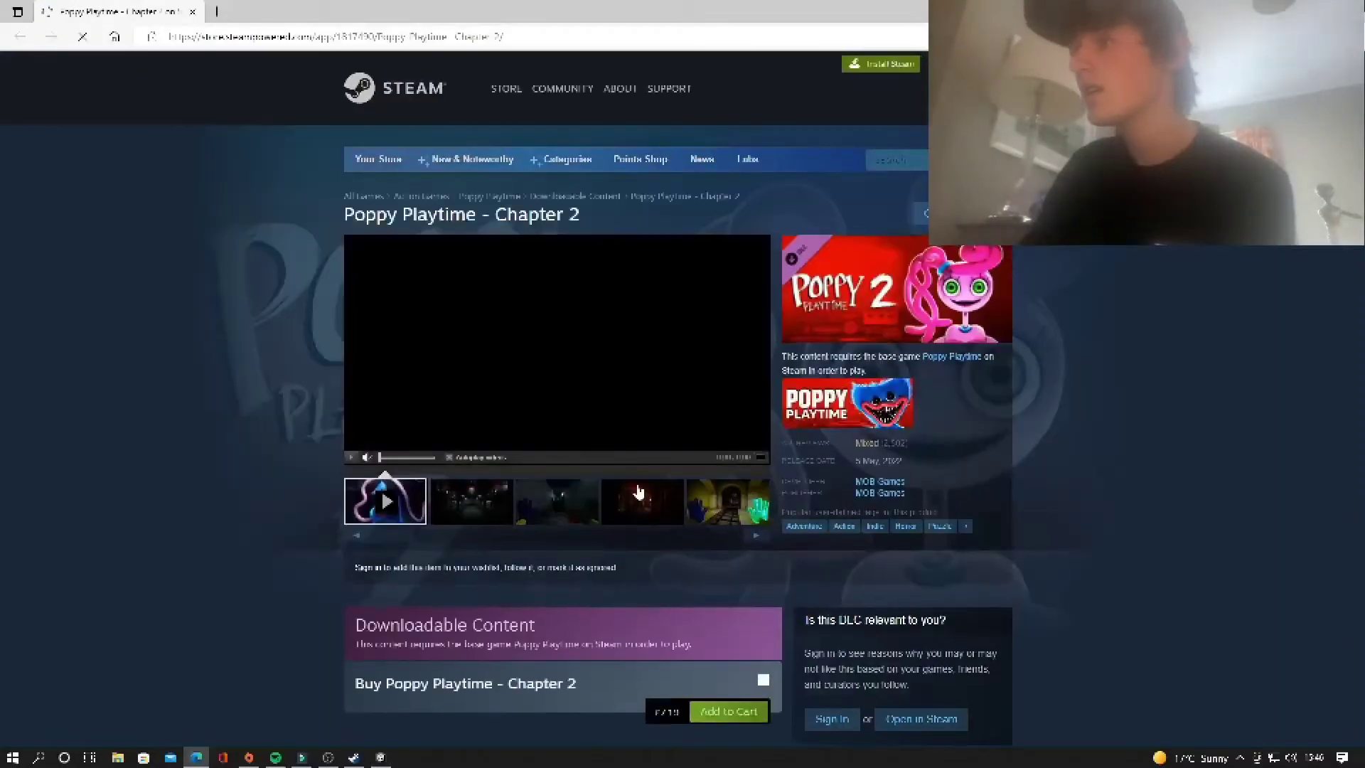
pyautogui.scroll(-1, 637, 492)
pyautogui.scroll(-1, 638, 492)
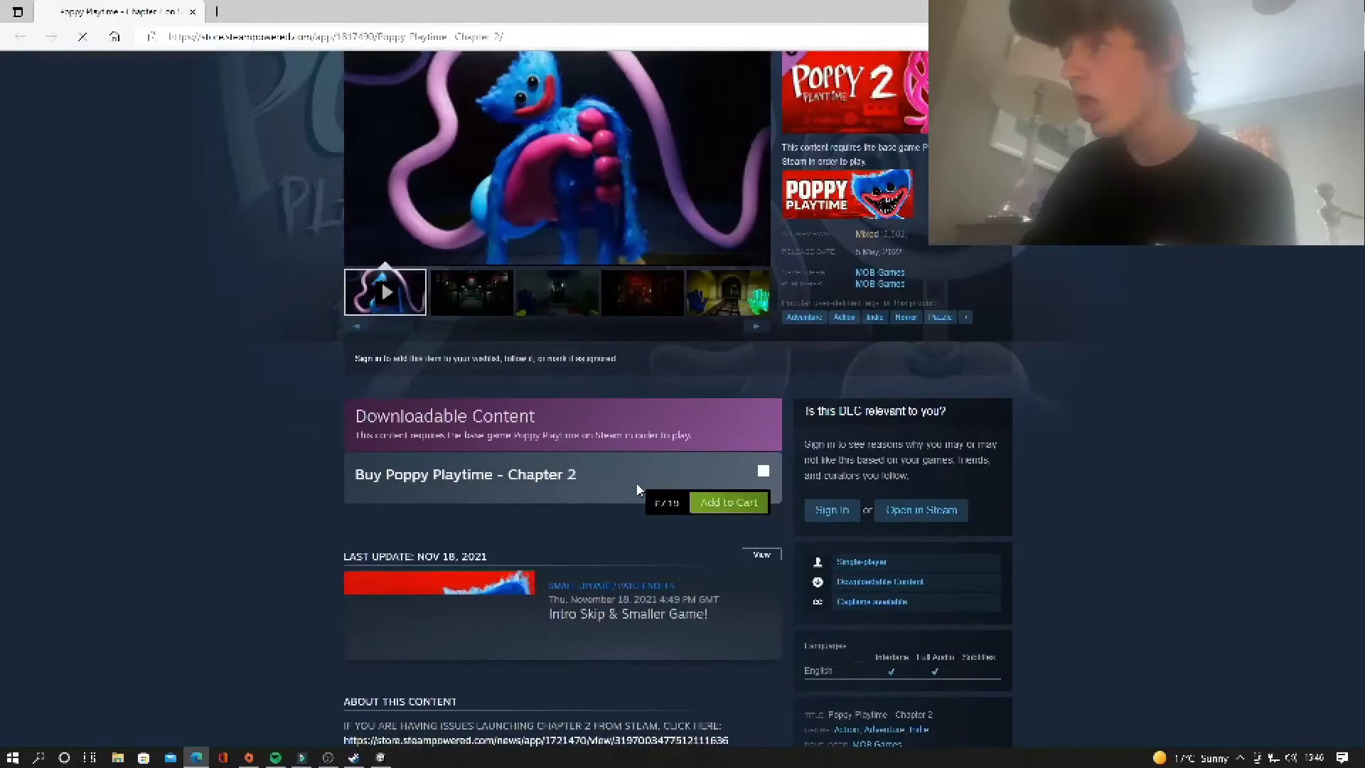